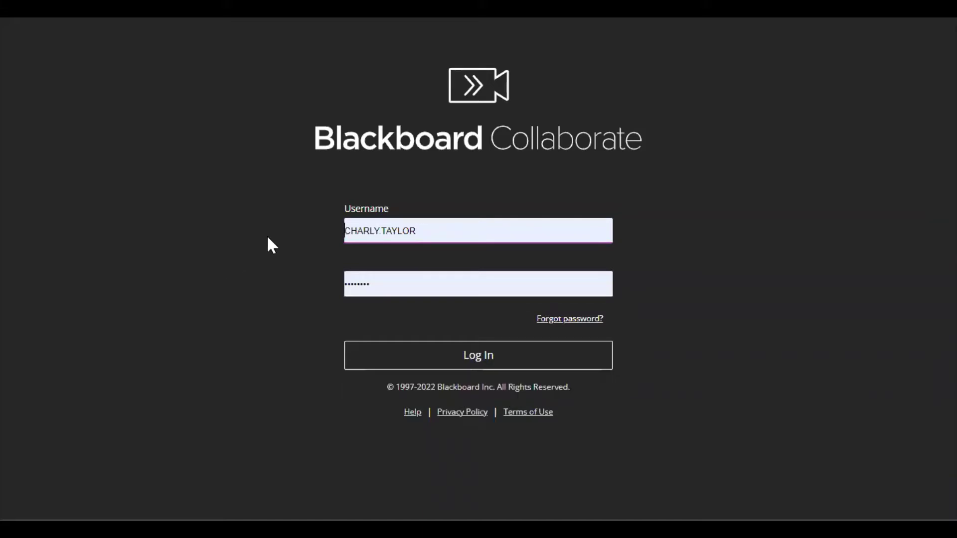
Log in to Blackboard Collaborate and reach the Sessions page listing upcoming sessions.
click(389, 363)
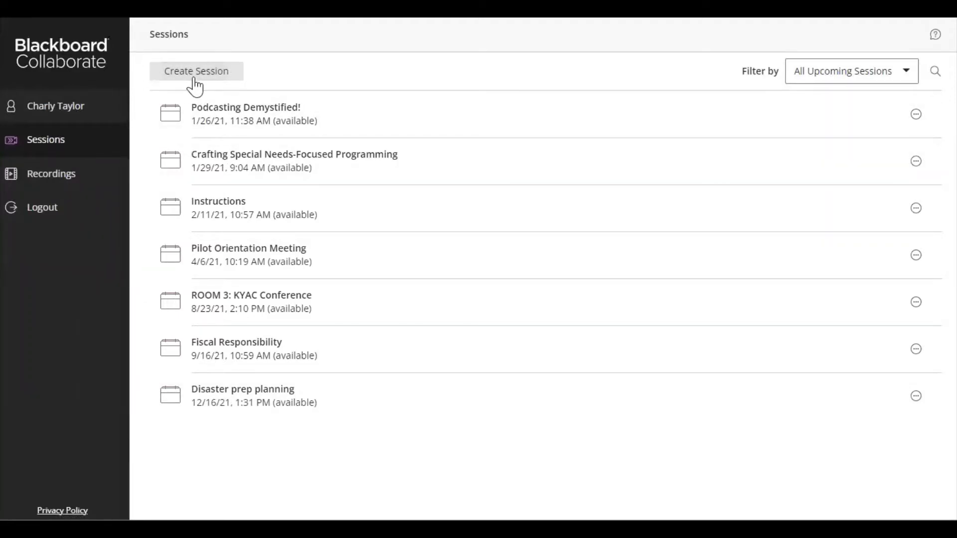
Begin a new session, opening a blank form defaulting to 4/7/22, 2:15–3:15 PM.
click(194, 80)
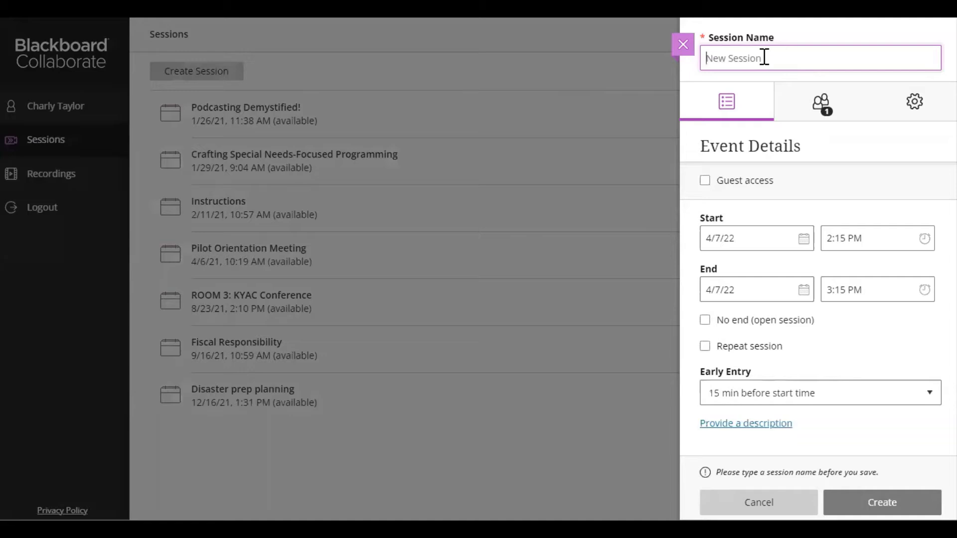
Name the session 'Searching the Library Catalog' and enable guest access with the Participant guest role.
text(Searching the Library Catalog)
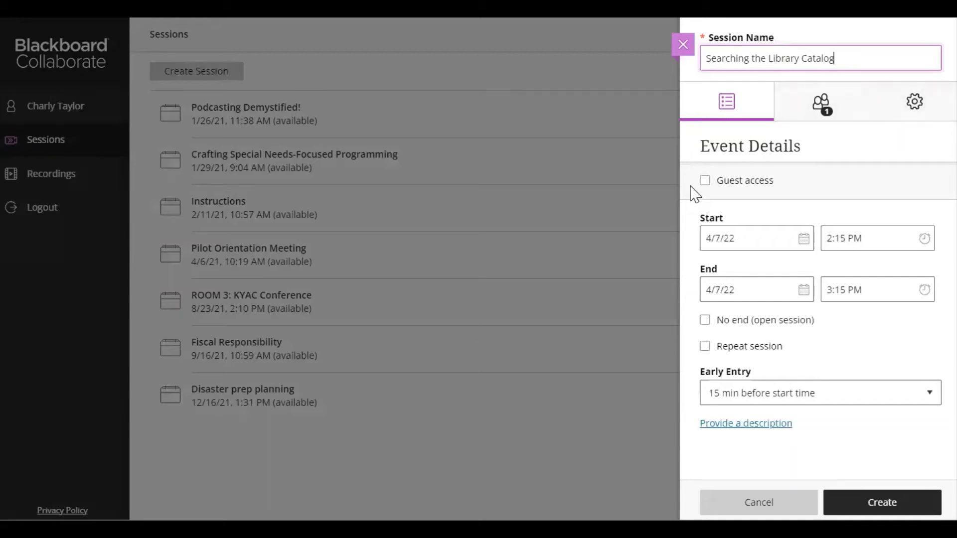
click(704, 181)
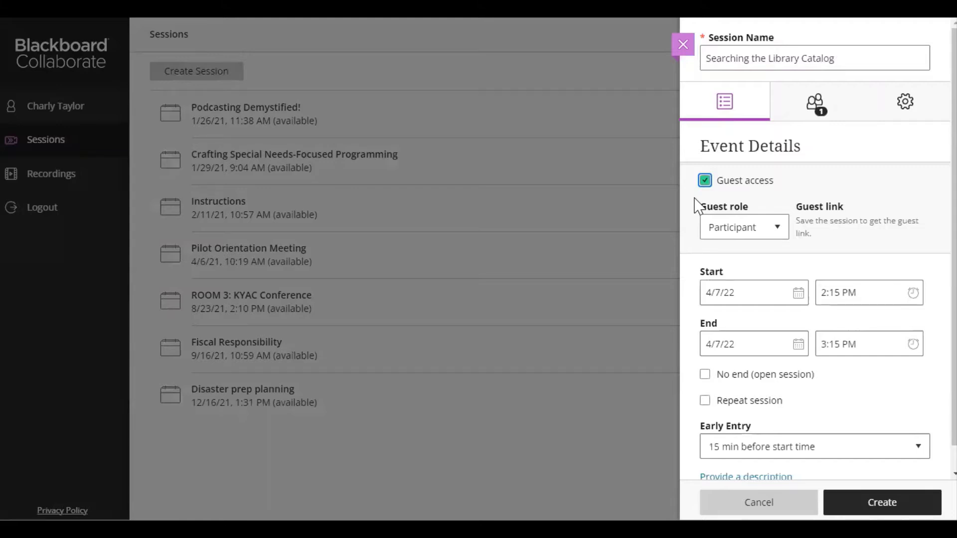
click(777, 229)
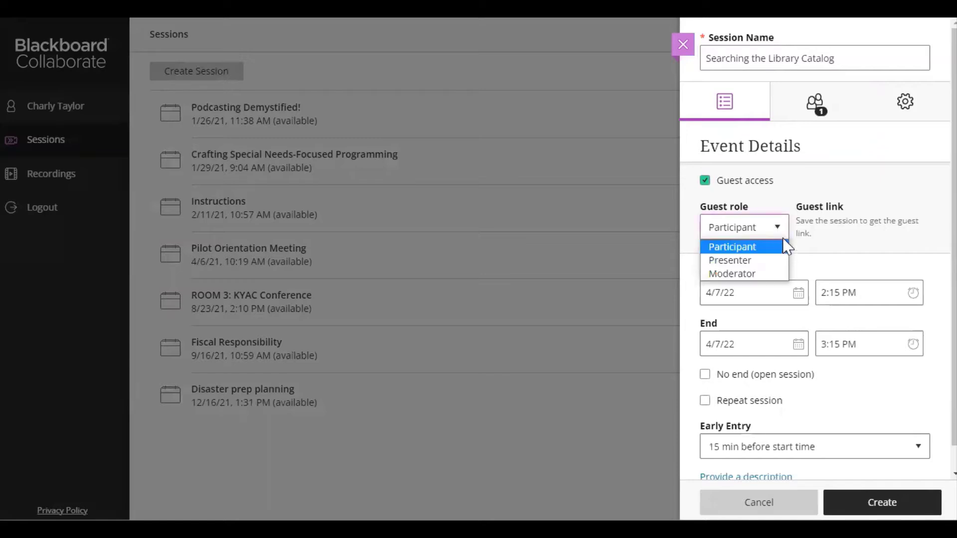
click(786, 233)
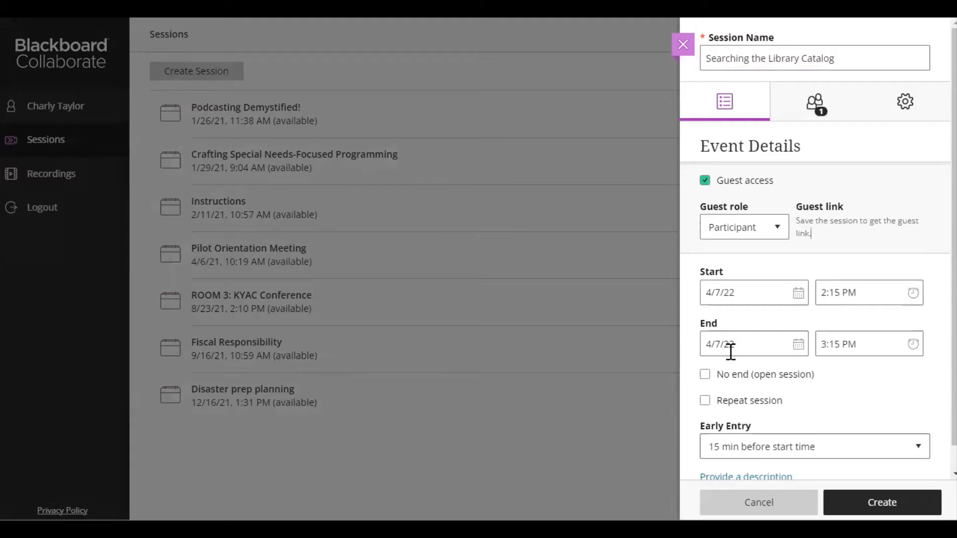
Tick 'No end (open session)' so the 4/7/22, 2:15 PM session has no end time.
click(705, 378)
click(705, 378)
scroll(700, 348, down, 1)
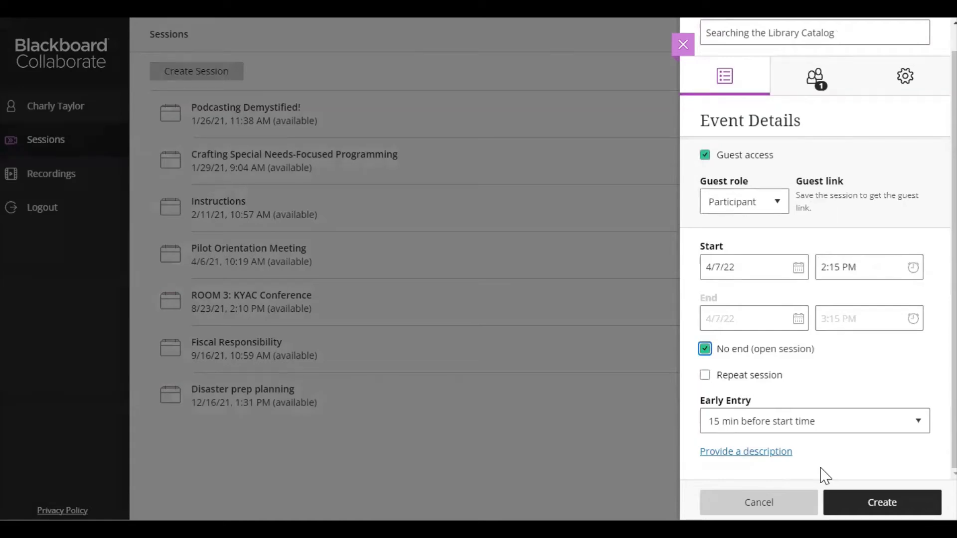
scroll(825, 475, up, 1)
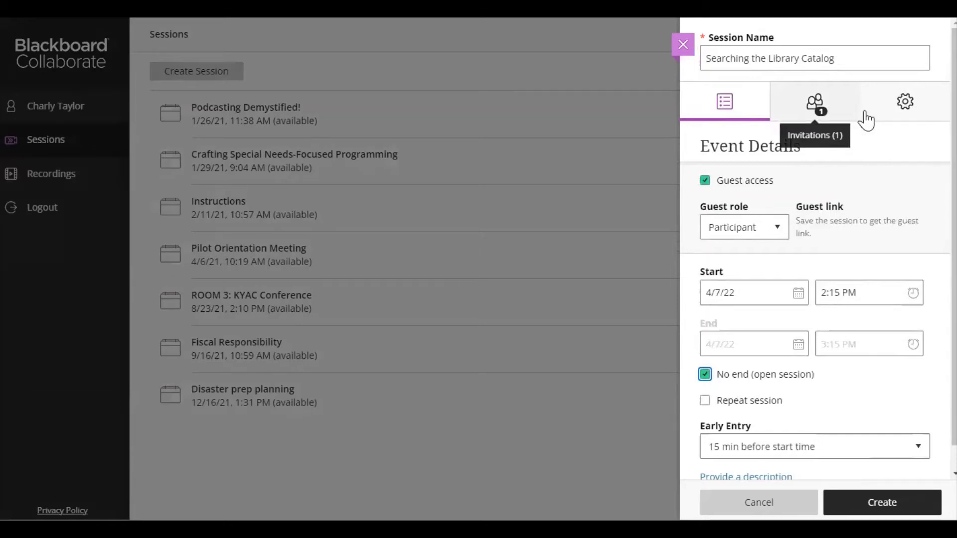
In Session Settings, stop participants sharing audio, sharing video and drawing on the whiteboard.
click(906, 107)
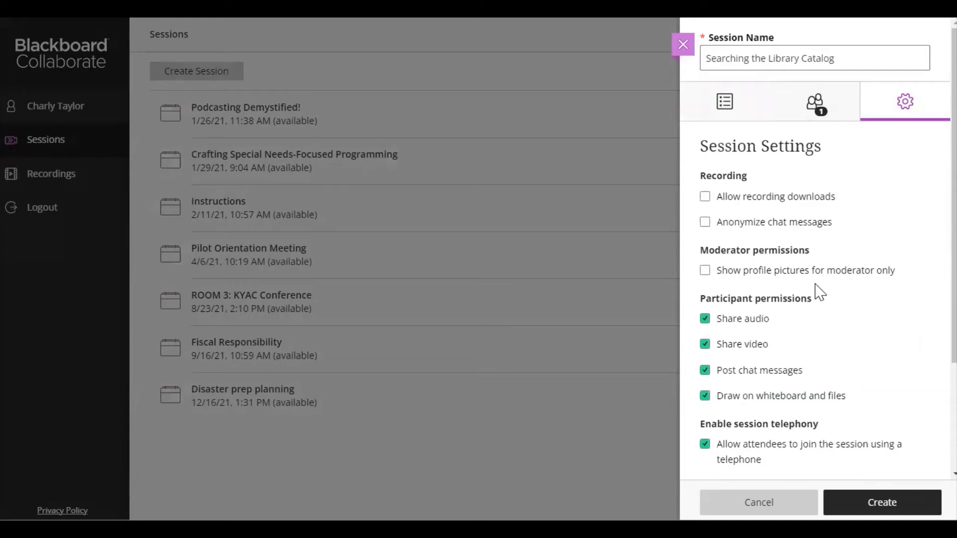
click(839, 275)
scroll(867, 298, down, 3)
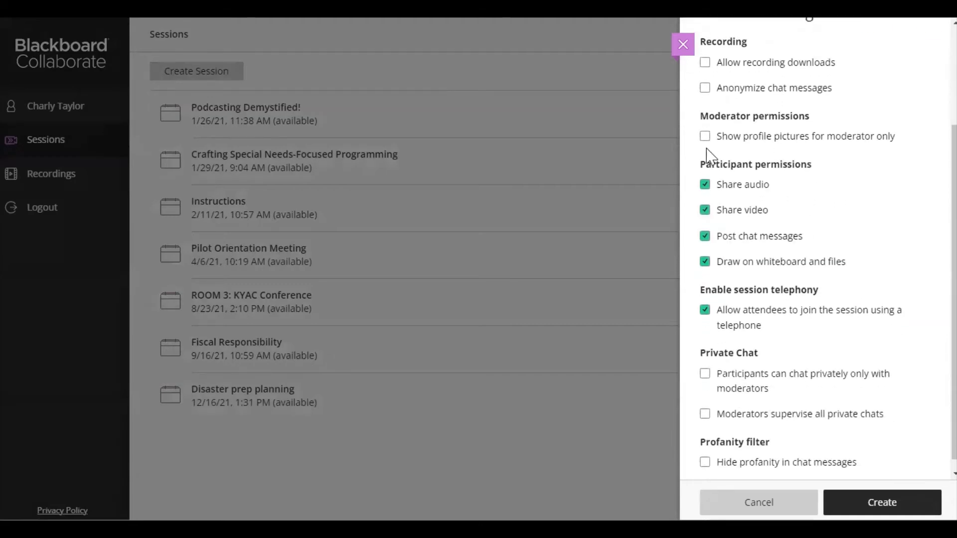
mouse_move(694, 165)
mouse_down()
mouse_move(816, 256)
mouse_move(862, 271)
mouse_up()
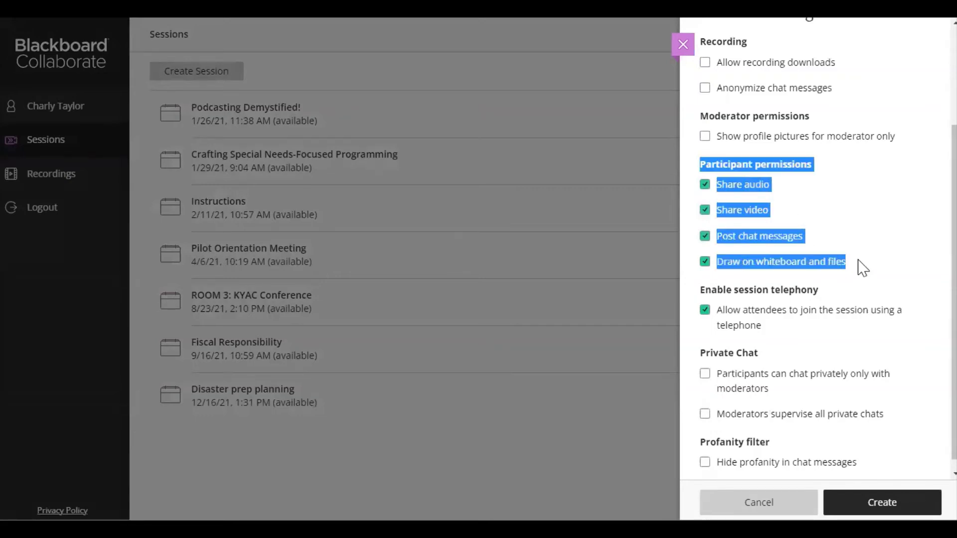
click(817, 219)
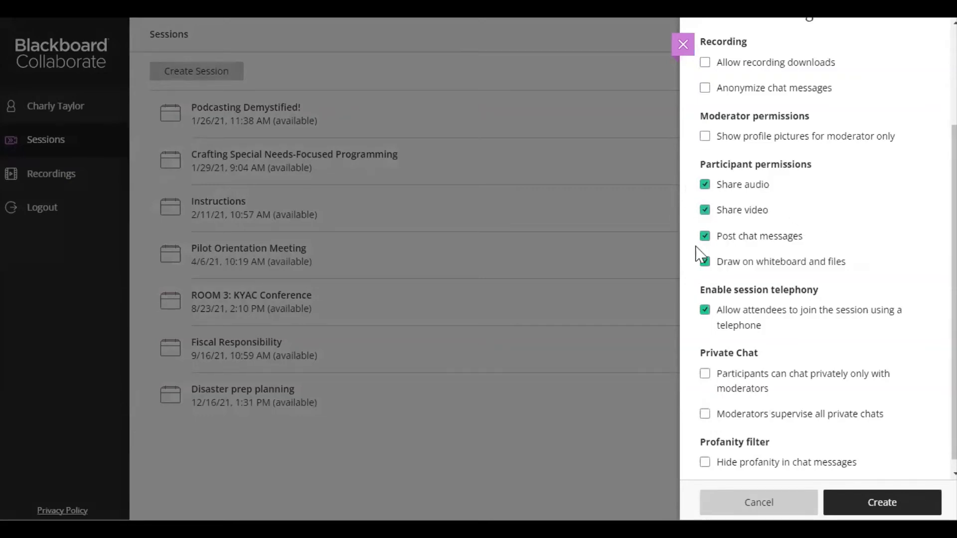
click(705, 185)
click(705, 210)
click(705, 263)
Limit participants' private chat to moderators only and hide profanity in chat messages.
scroll(704, 335, down, 1)
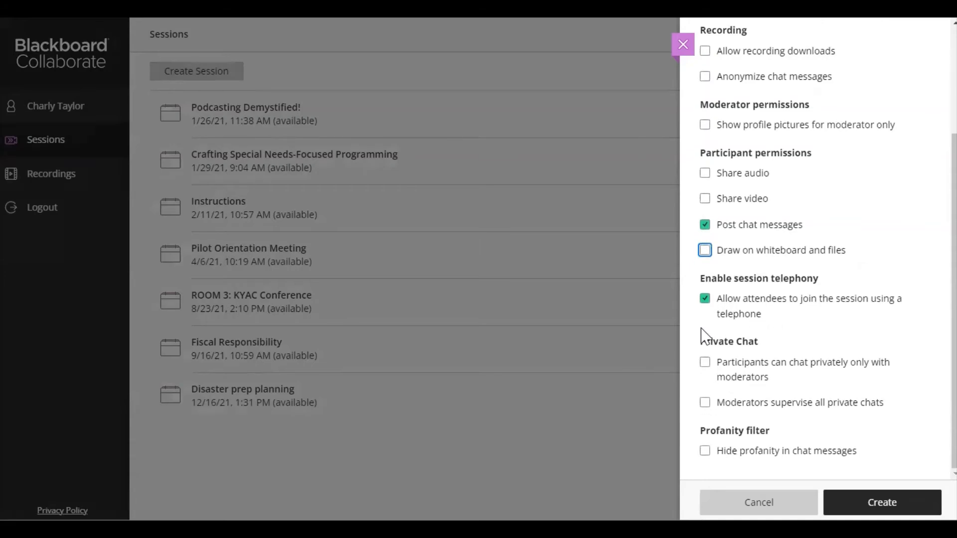
click(705, 369)
click(705, 461)
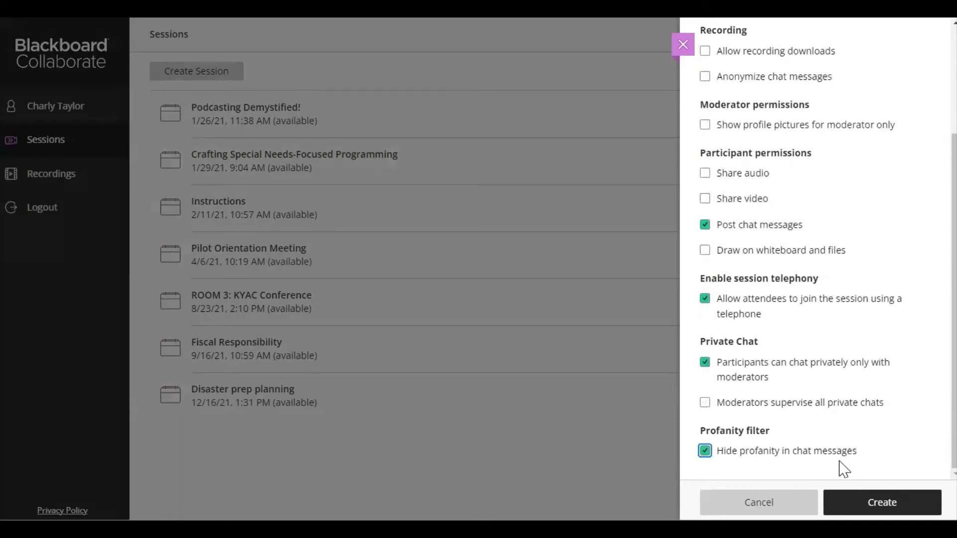
scroll(887, 468, up, 3)
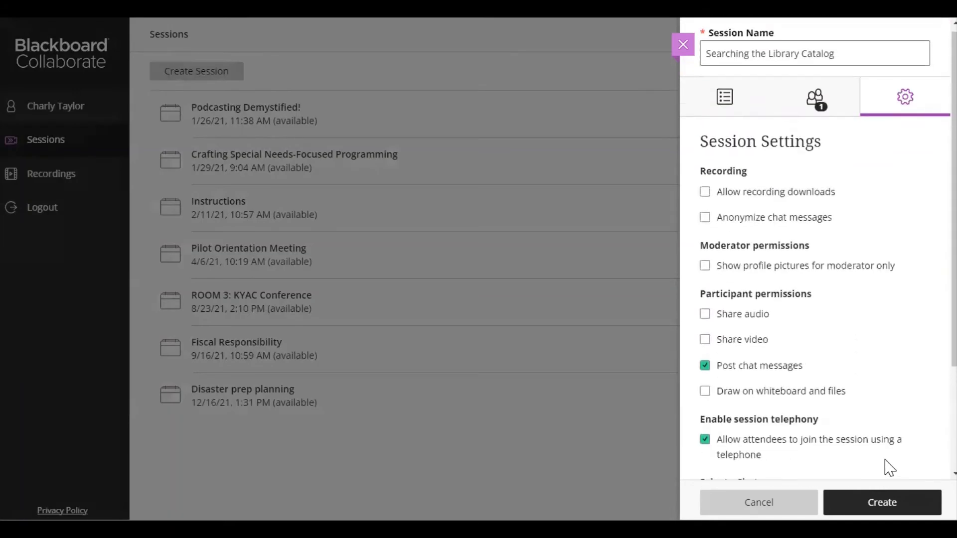
scroll(887, 468, down, 1)
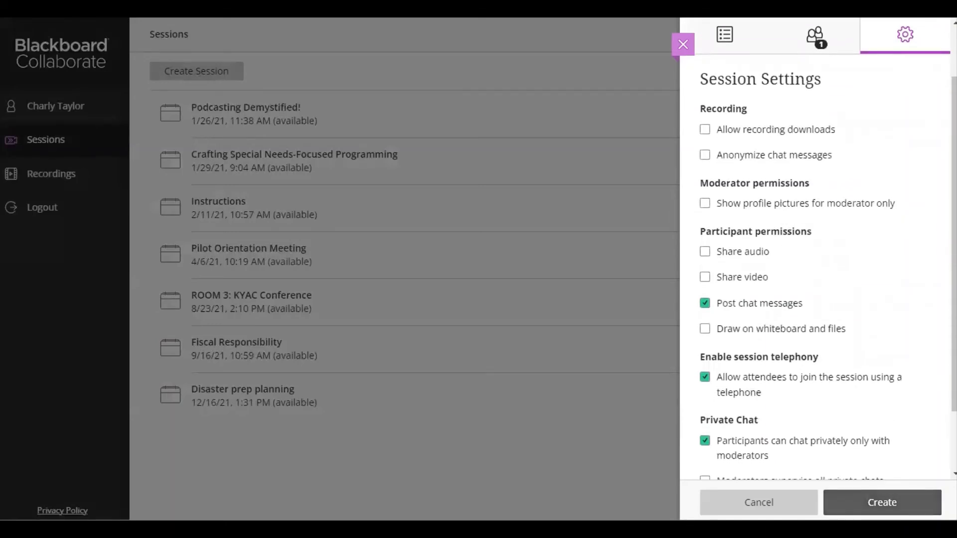
Create the 'Searching the Library Catalog' session with these settings.
click(881, 501)
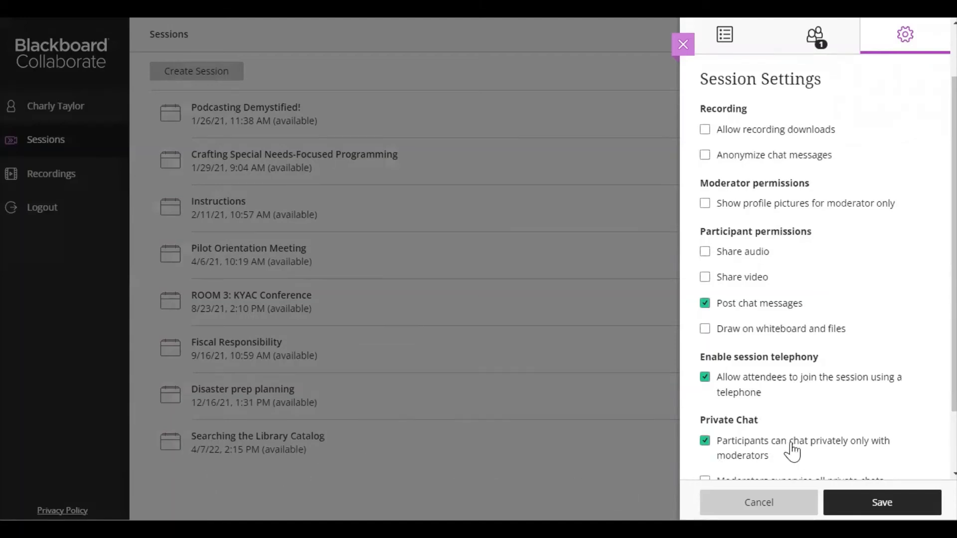
scroll(842, 429, up, 2)
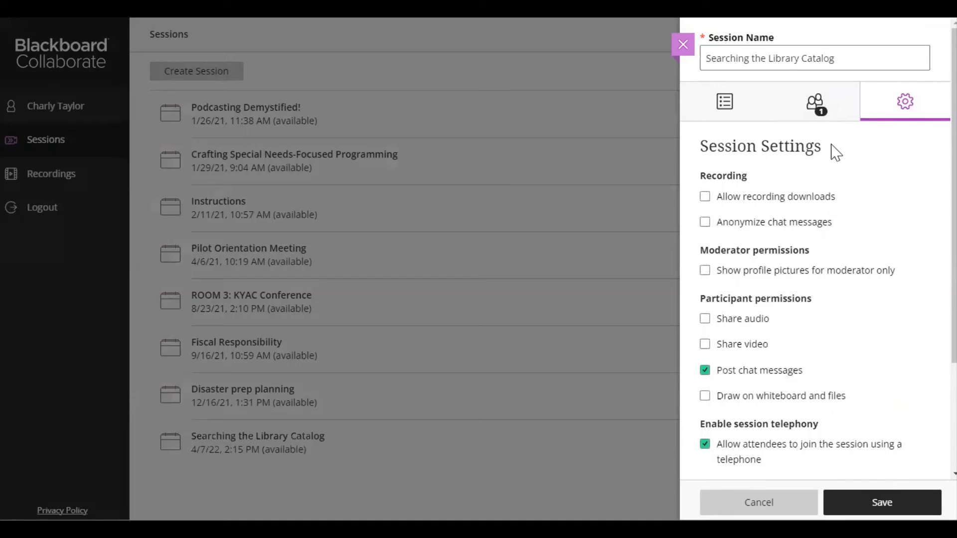
From the session's Invitations, choose Invite Attendee under the invitation options.
click(807, 112)
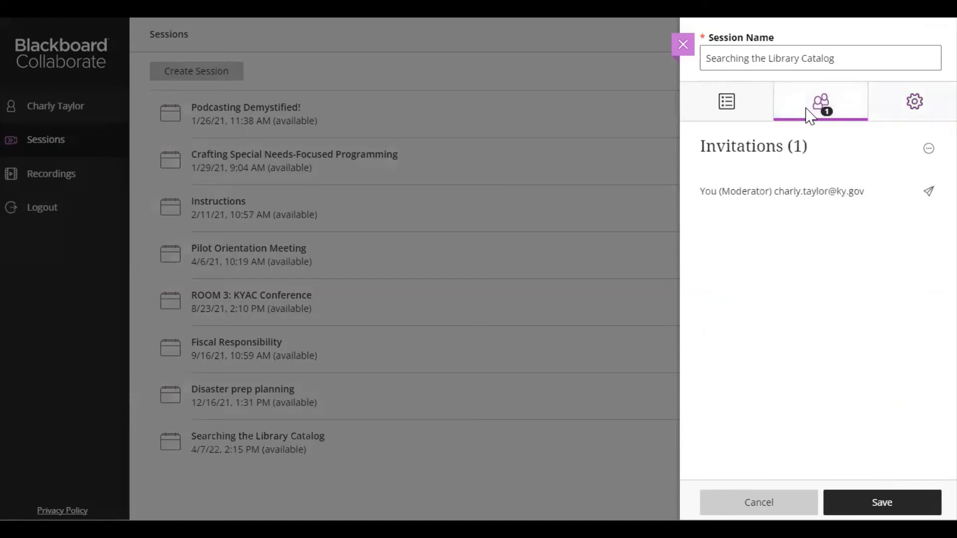
click(927, 151)
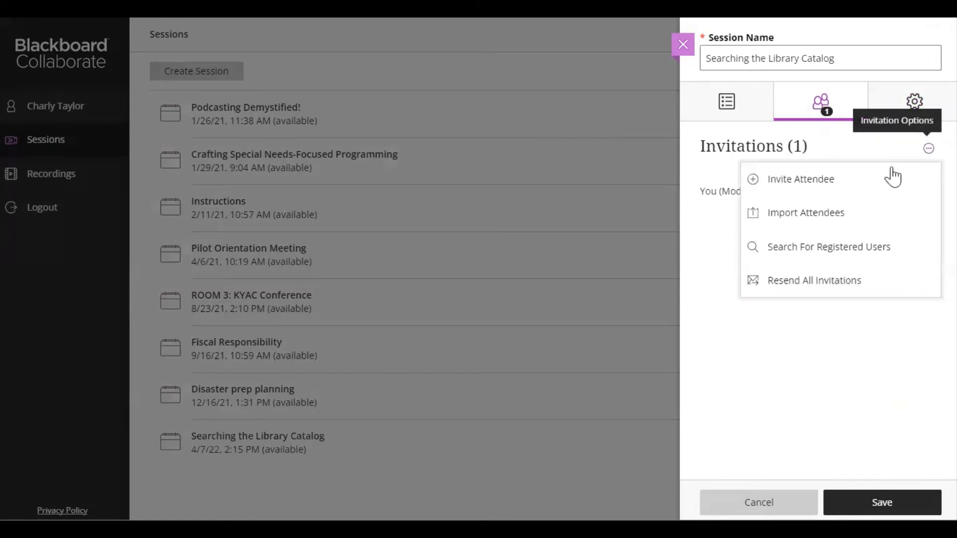
click(808, 189)
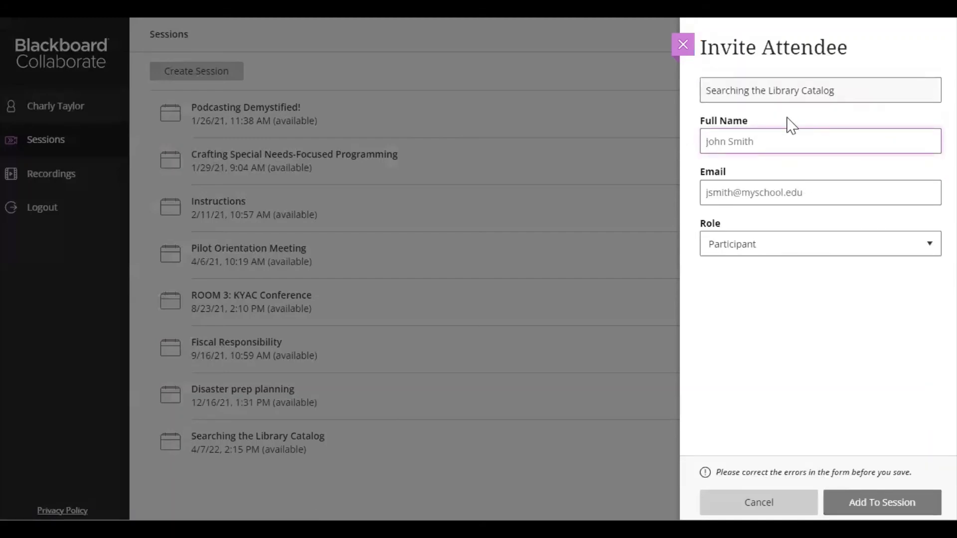
Enter the invitee's full name and e-mail, set the role to Moderator, and add them to the session.
click(808, 194)
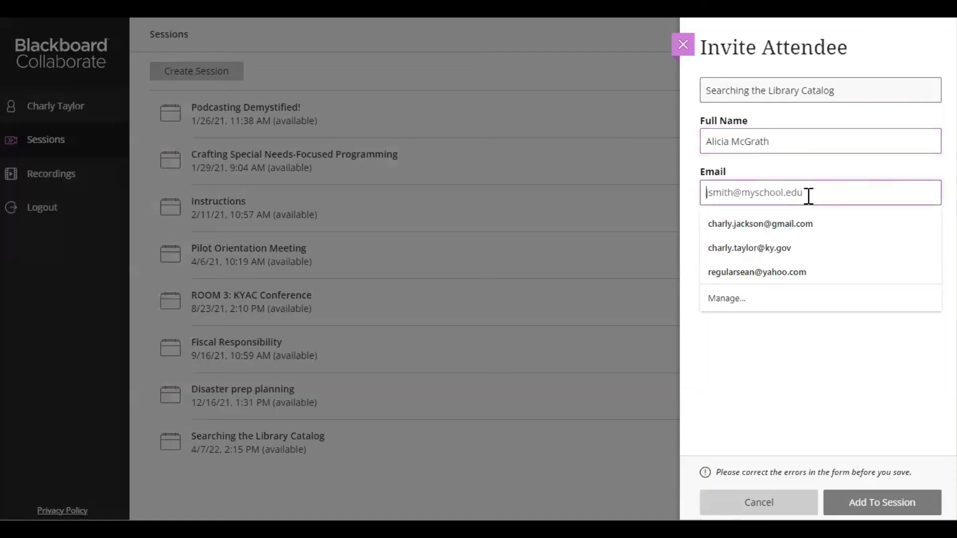
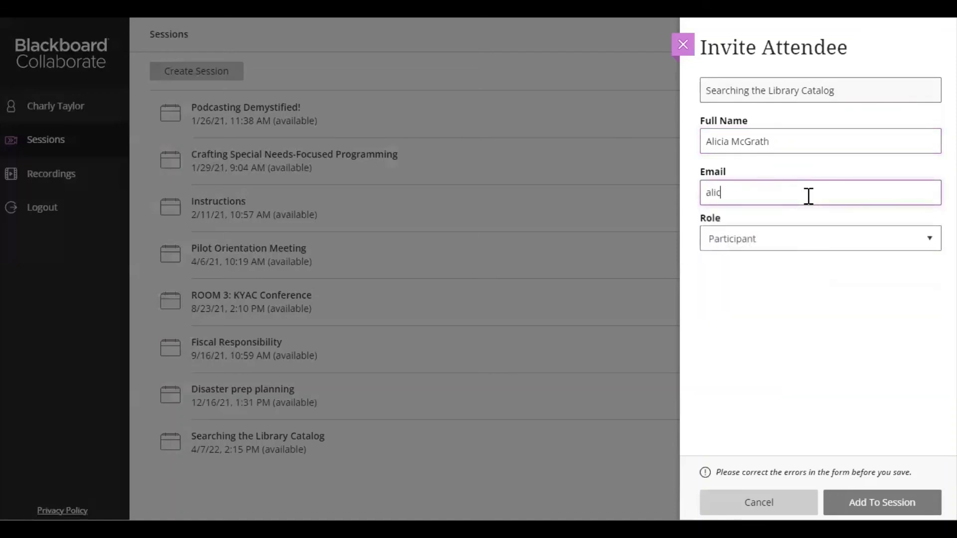
click(784, 260)
click(764, 292)
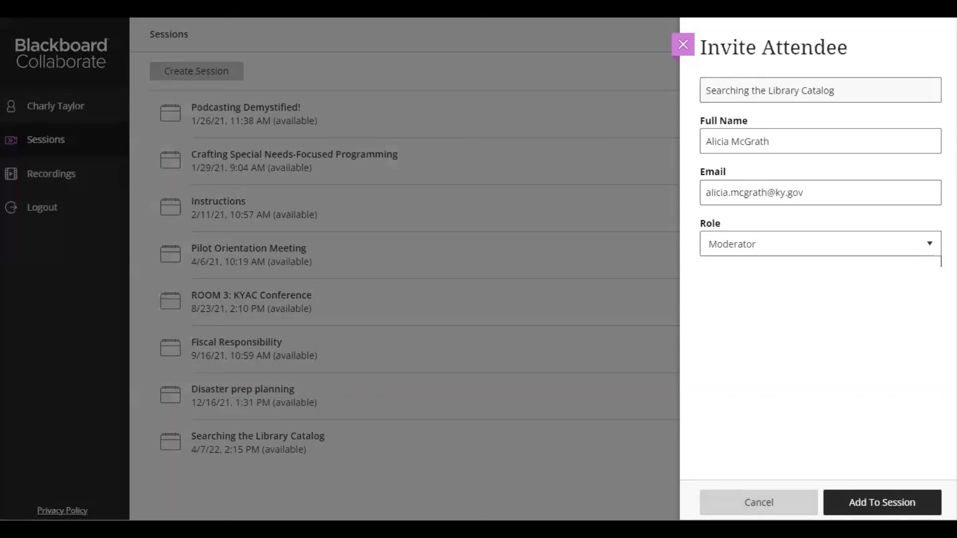
click(758, 503)
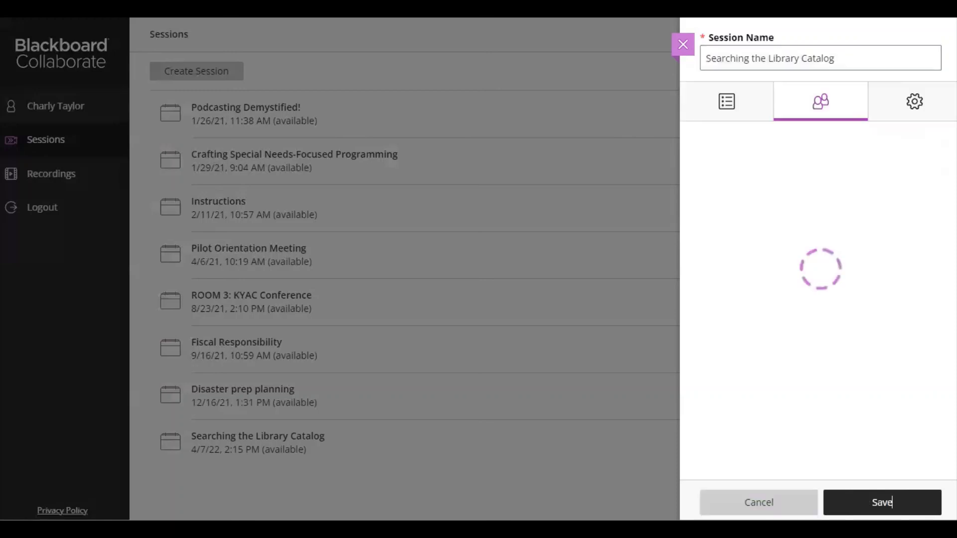
Show the session's Event Details and select the guest link field for copying.
click(721, 113)
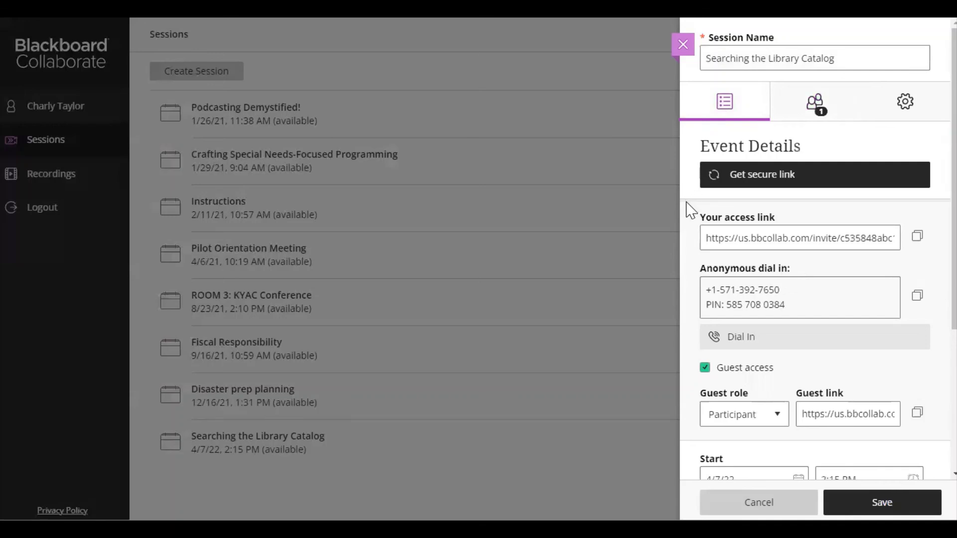
scroll(687, 219, down, 2)
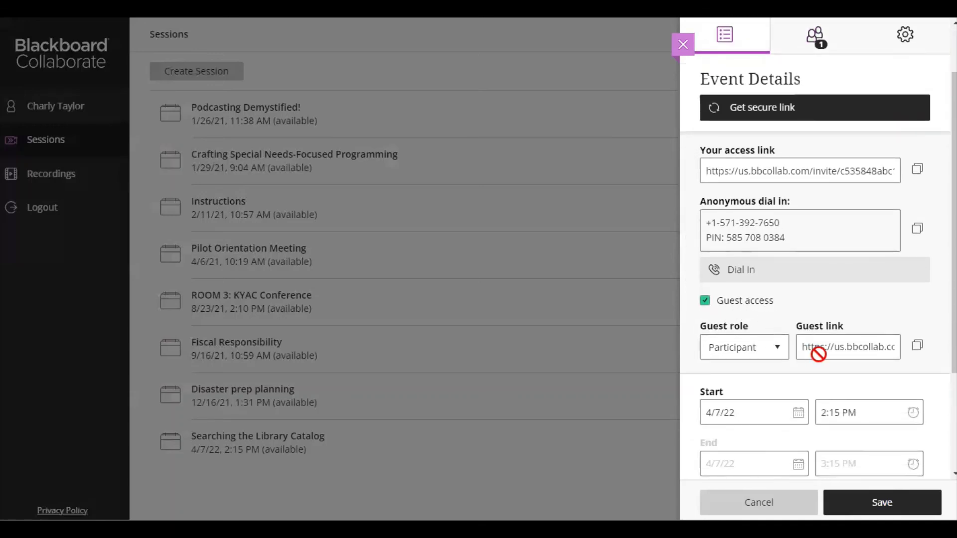
click(860, 352)
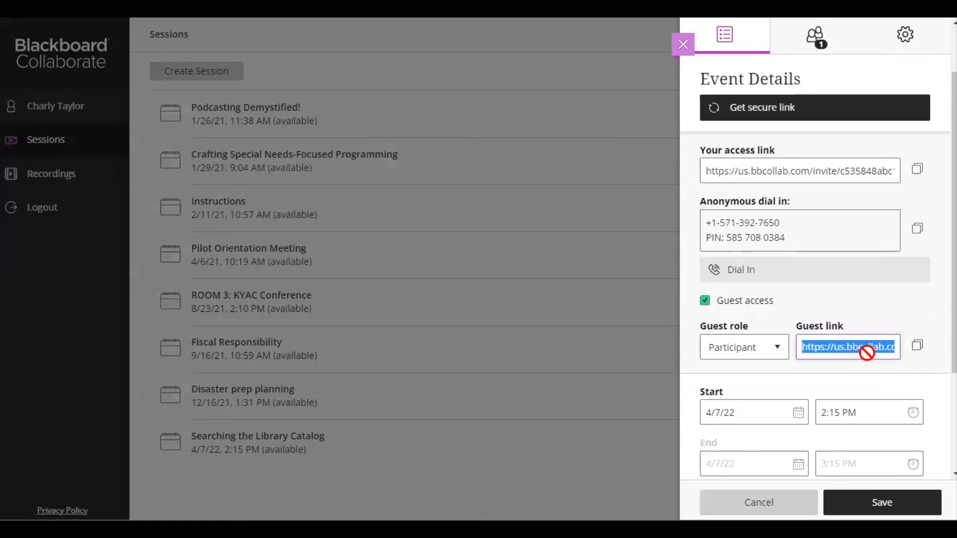